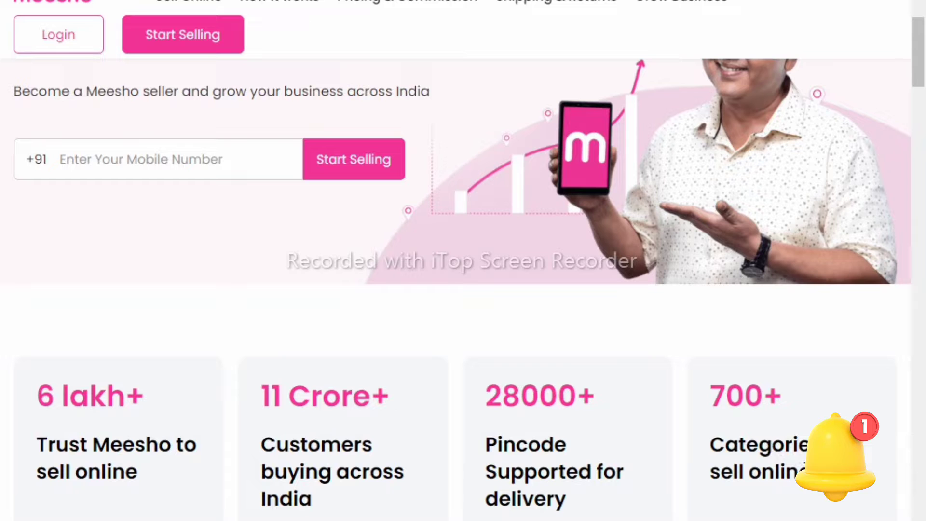
- Enter the seller's mobile number and submit it with Start Selling
{"action": "scroll", "coordinate": [809, 476], "scroll_direction": "up", "scroll_amount": 5}
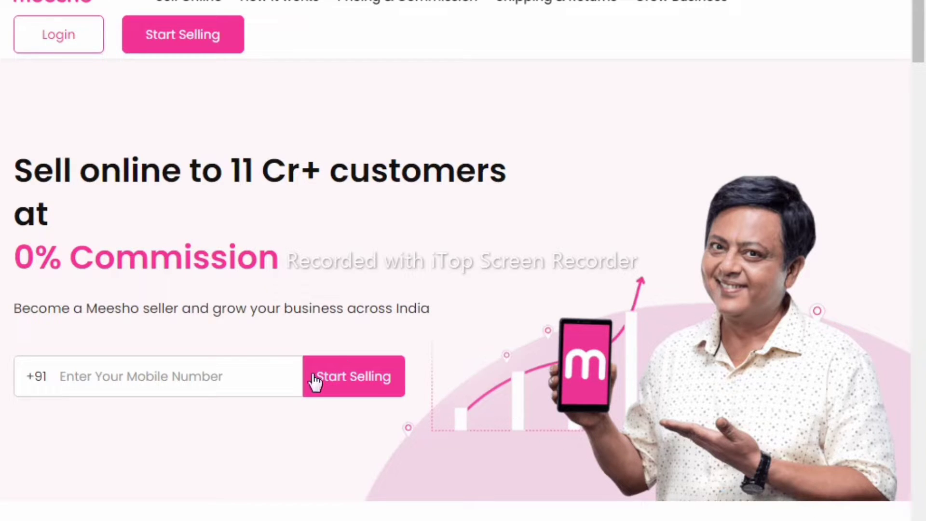
{"action": "left_click", "coordinate": [234, 368]}
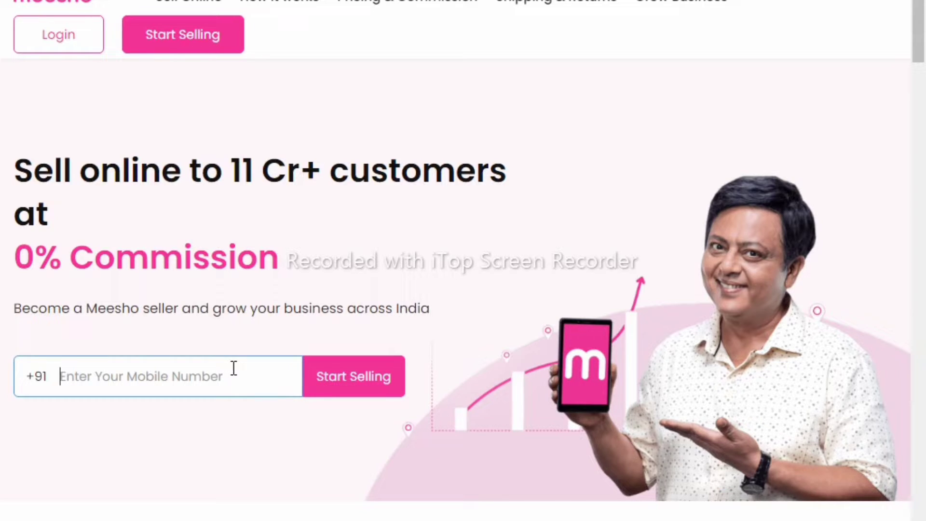
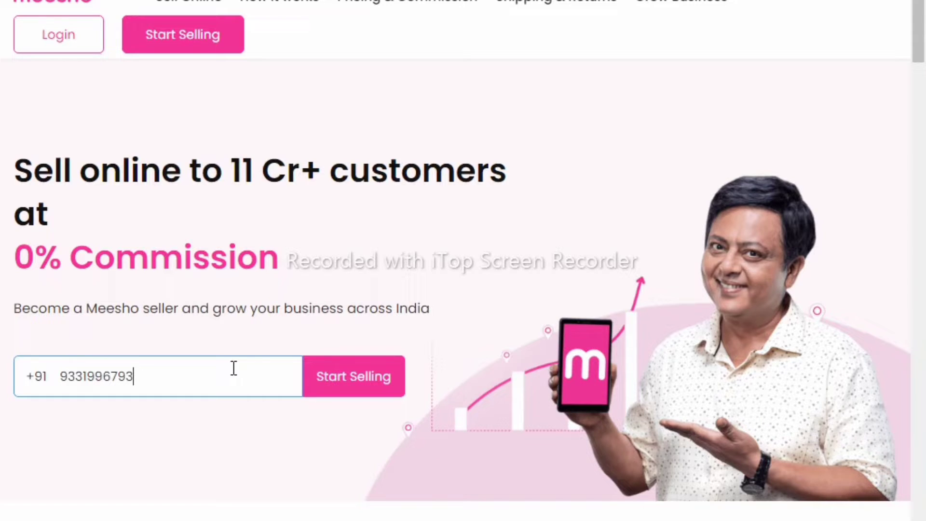
{"action": "left_click", "coordinate": [355, 380]}
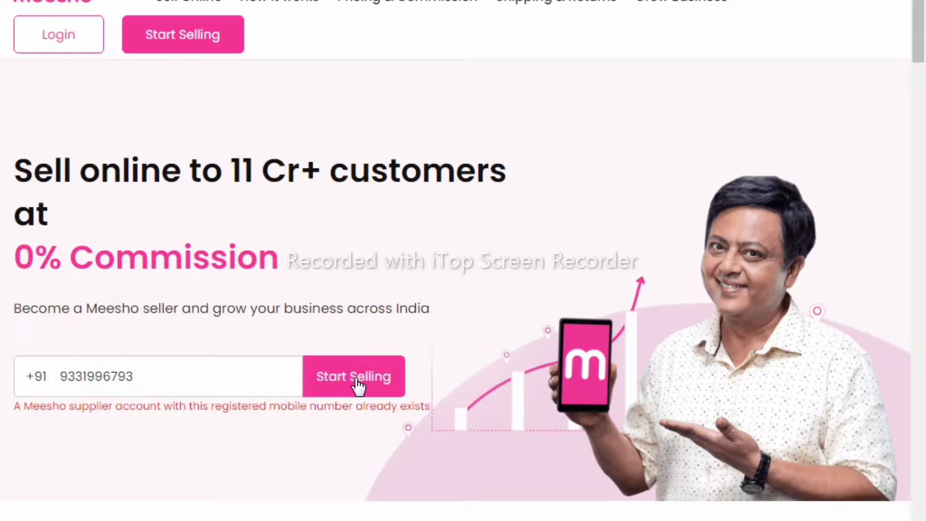
- Replace the already-registered number with a different mobile number and resubmit it
{"action": "left_click", "coordinate": [245, 379]}
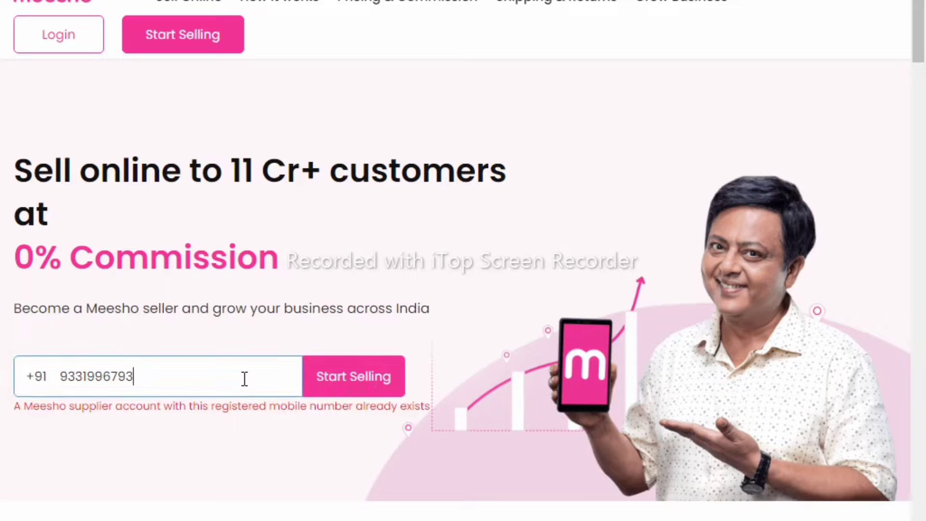
{"action": "key", "text": "BackSpace"}
{"action": "key", "text": "BackSpace"}
{"action": "key", "text": "BackSpace"}
{"action": "key", "text": "BackSpace"}
{"action": "key", "text": "BackSpace"}
{"action": "key", "text": "BackSpace"}
{"action": "key", "text": "BackSpace"}
{"action": "key", "text": "BackSpace"}
{"action": "key", "text": "BackSpace"}
{"action": "key", "text": "BackSpace"}
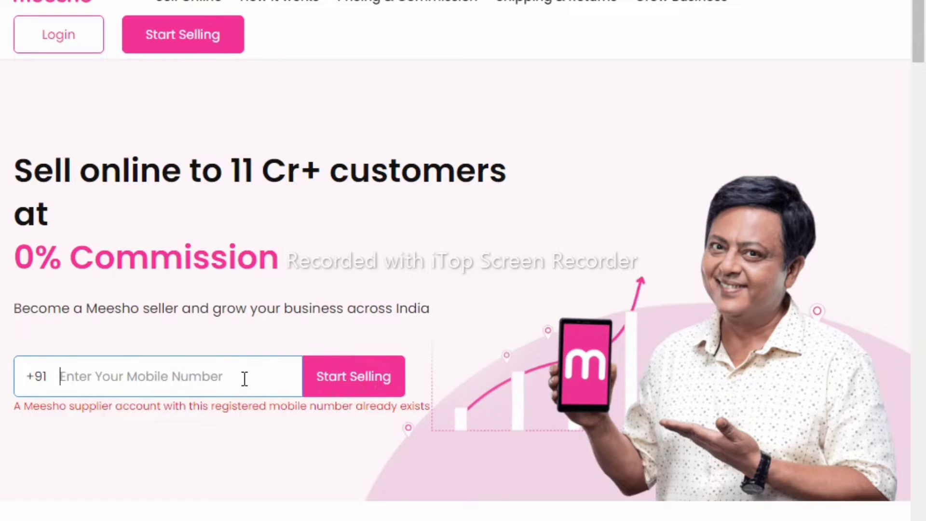
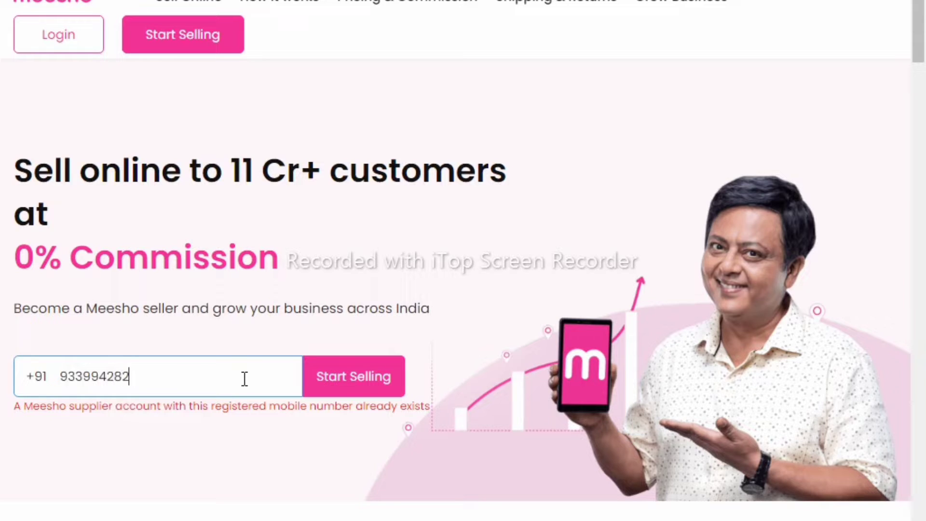
{"action": "left_click", "coordinate": [329, 380]}
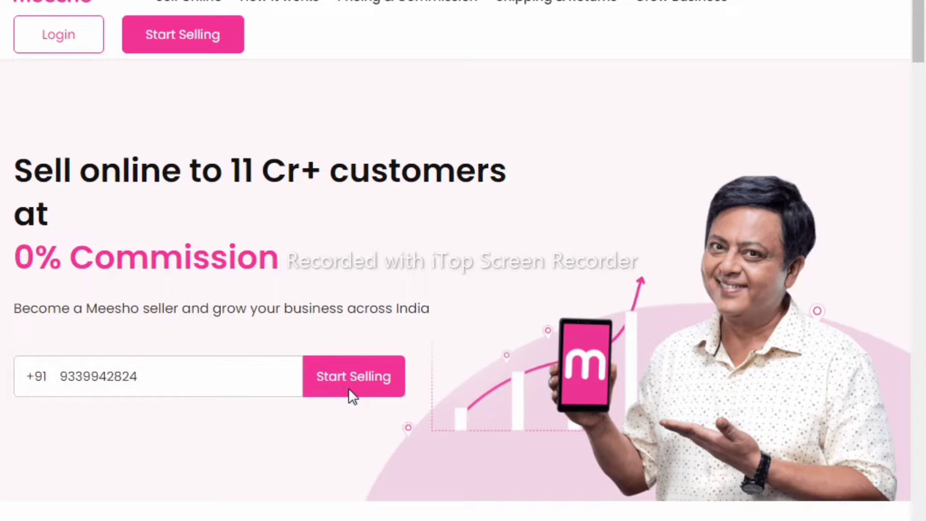
- Open the account-creation form for the new number and start entering the SMS OTP
{"action": "left_click", "coordinate": [345, 382]}
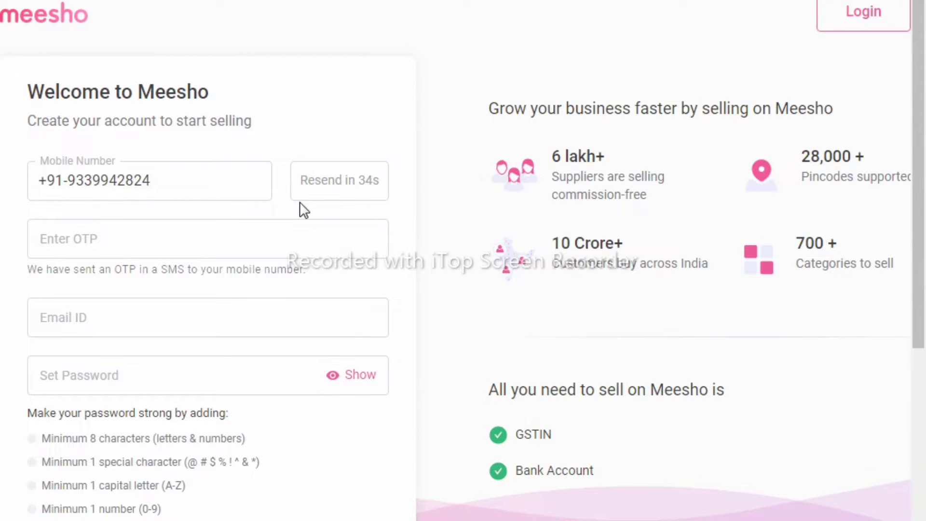
{"action": "left_click", "coordinate": [199, 235]}
{"action": "scroll", "coordinate": [199, 235], "scroll_direction": "down", "scroll_amount": 5}
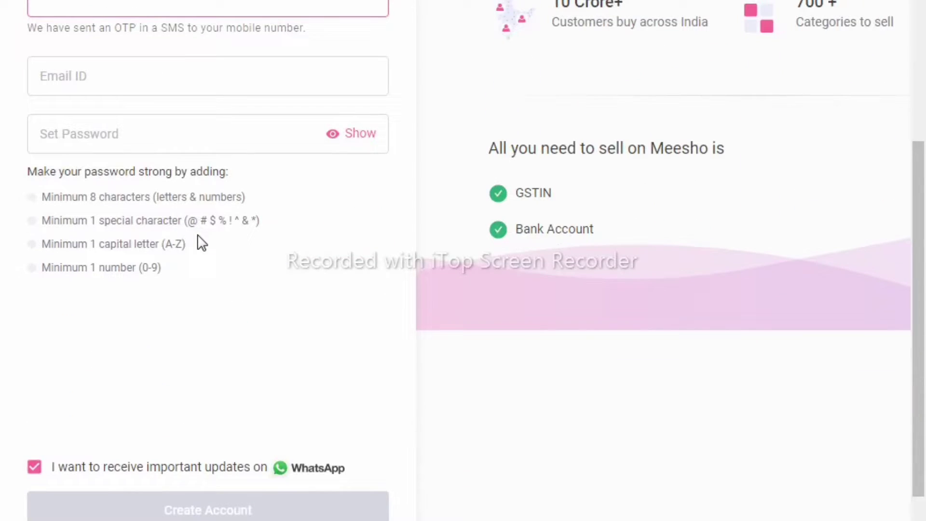
{"action": "left_click", "coordinate": [13, 140]}
{"action": "scroll", "coordinate": [14, 142], "scroll_direction": "down", "scroll_amount": 2}
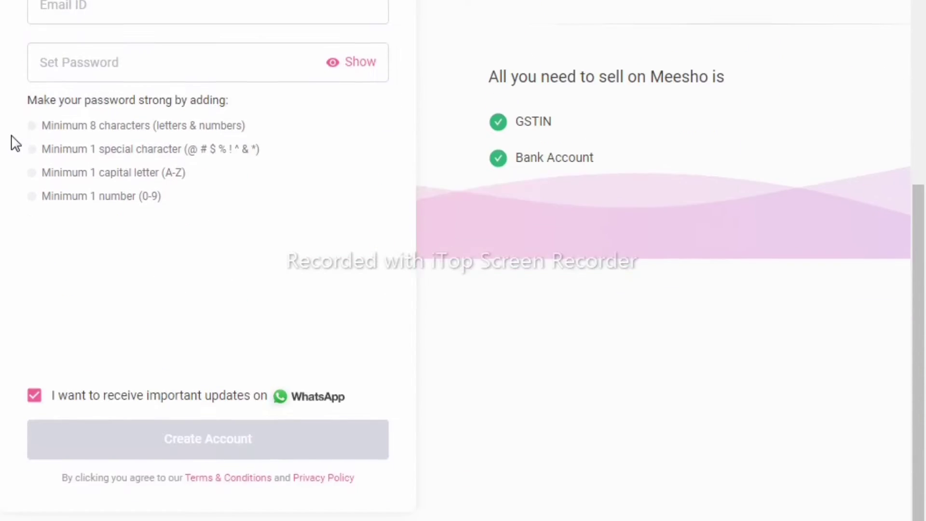
{"action": "scroll", "coordinate": [14, 142], "scroll_direction": "up", "scroll_amount": 6}
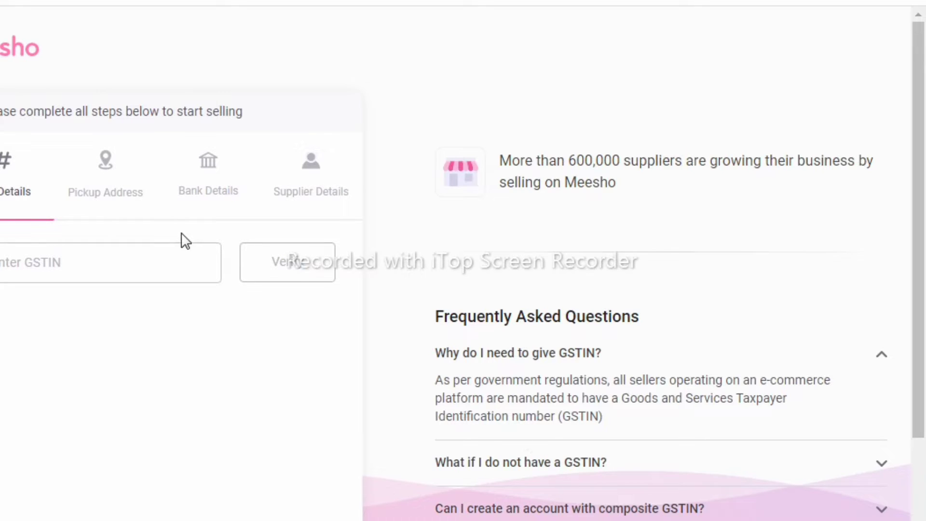
- Fill the GSTIN field from the saved autofill suggestion and run Verify on it
{"action": "left_click", "coordinate": [71, 267]}
{"action": "scroll", "coordinate": [68, 273], "scroll_direction": "down", "scroll_amount": 3}
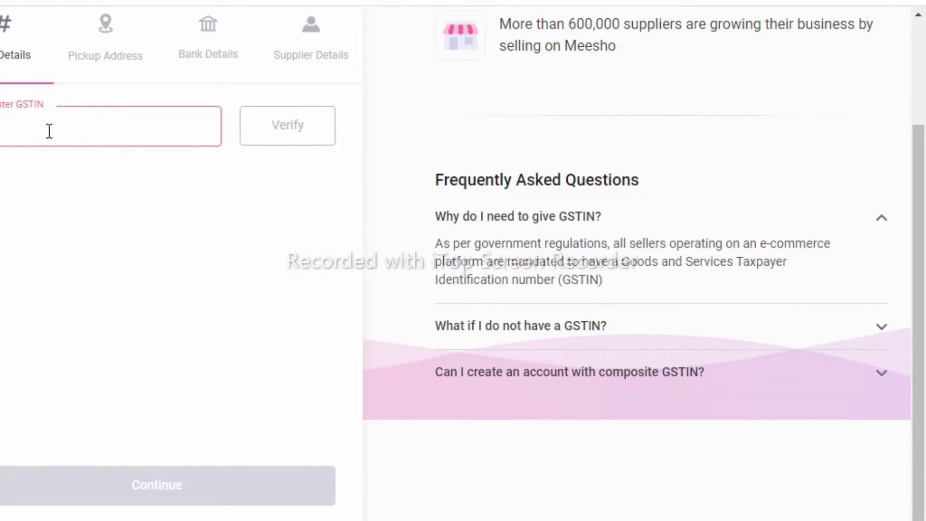
{"action": "left_click", "coordinate": [59, 120]}
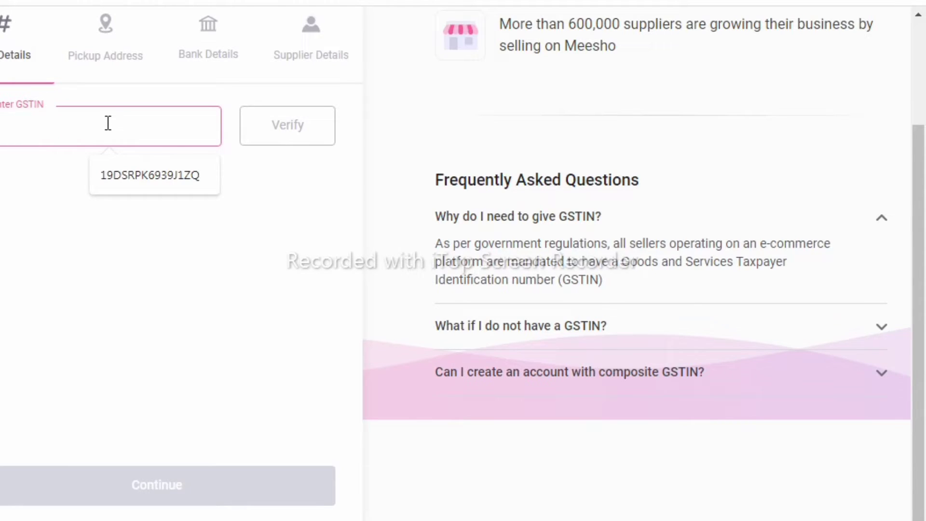
{"action": "left_click", "coordinate": [132, 190]}
{"action": "left_click", "coordinate": [298, 137]}
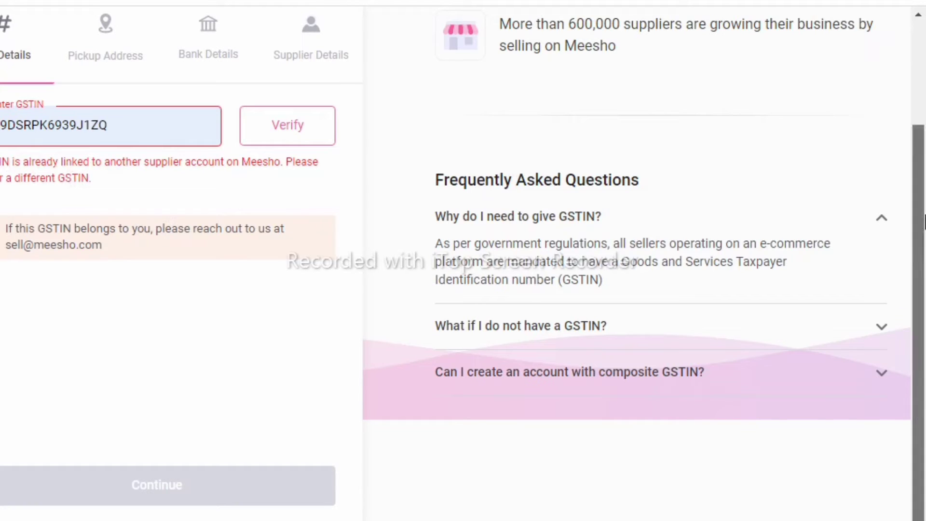
{"action": "left_click_drag", "start_coordinate": [923, 222], "coordinate": [921, 183]}
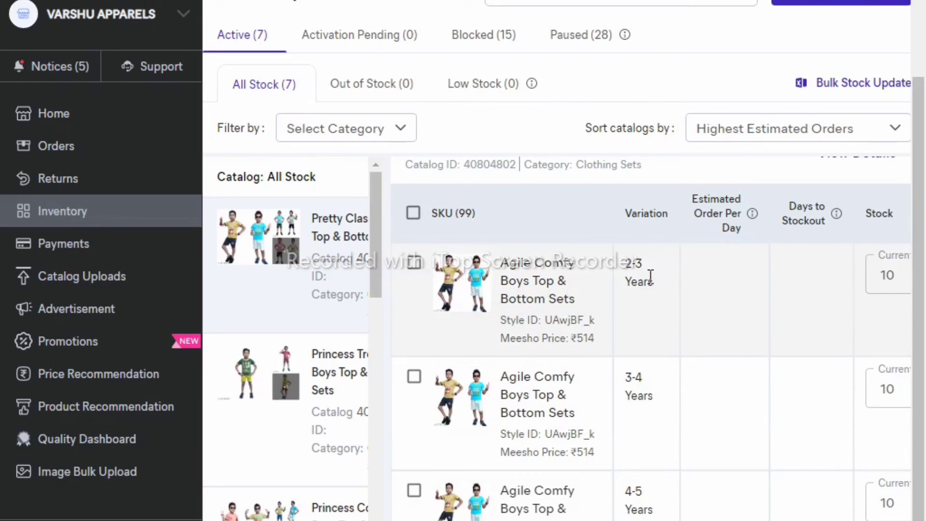
{"action": "left_click", "coordinate": [459, 300]}
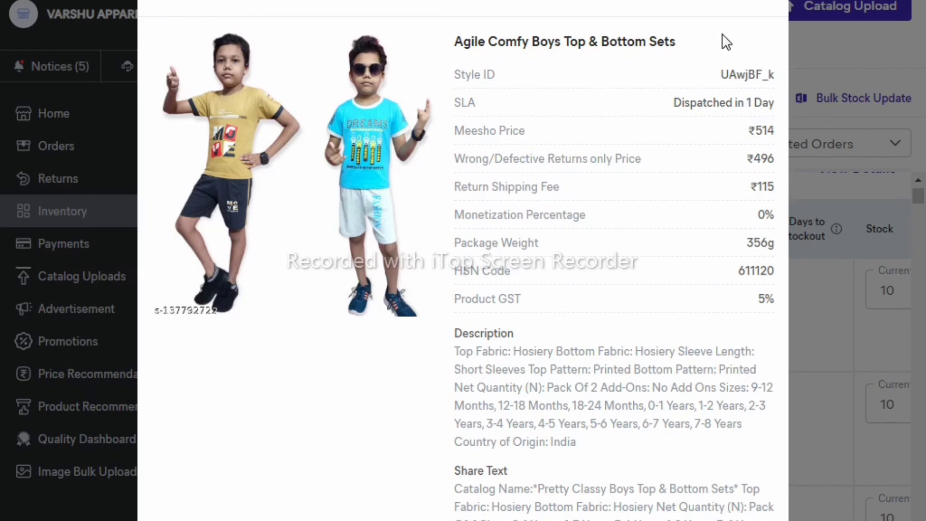
{"action": "key", "text": "Escape"}
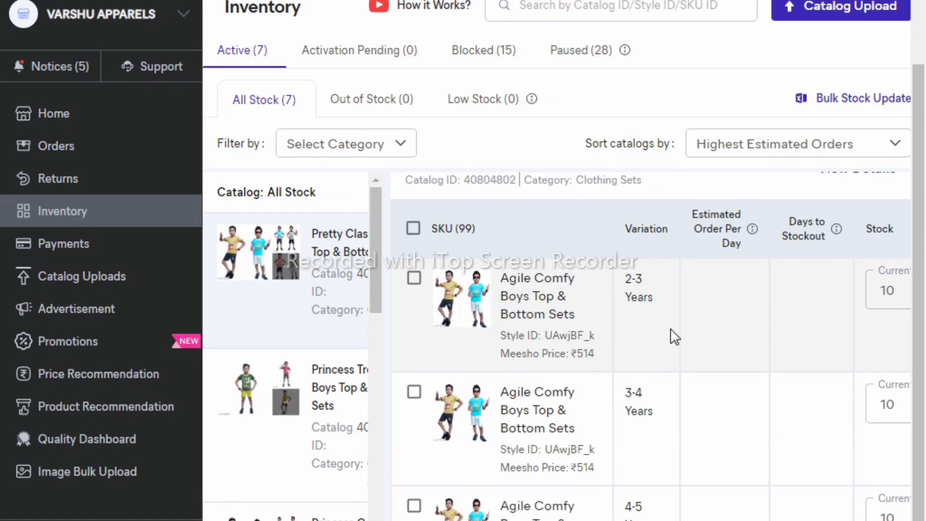
{"action": "scroll", "coordinate": [670, 328], "scroll_direction": "down", "scroll_amount": 4}
{"action": "scroll", "coordinate": [674, 336], "scroll_direction": "down", "scroll_amount": 10}
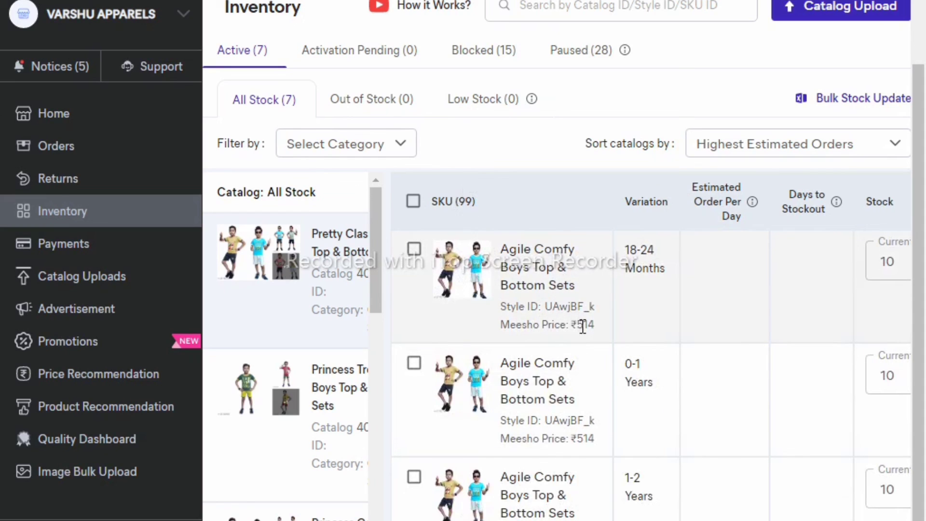
{"action": "scroll", "coordinate": [662, 323], "scroll_direction": "down", "scroll_amount": 10}
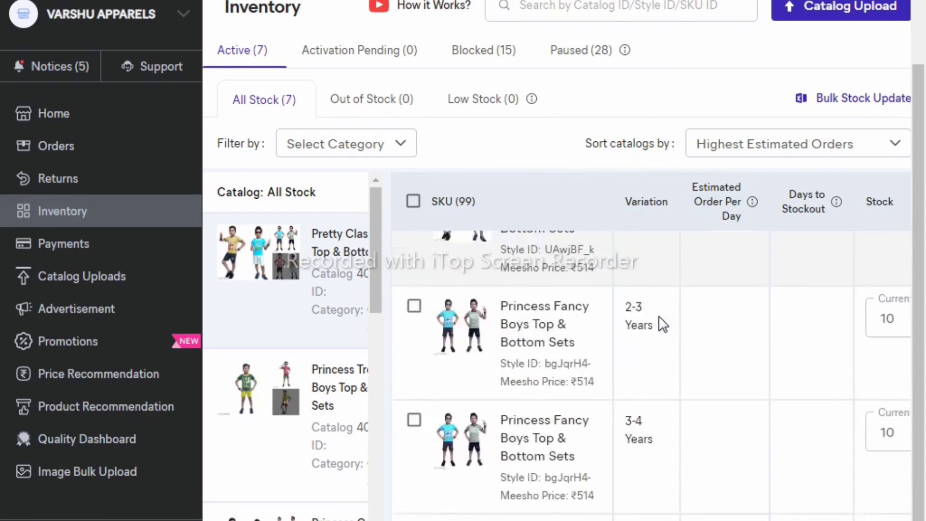
{"action": "scroll", "coordinate": [663, 323], "scroll_direction": "down", "scroll_amount": 20}
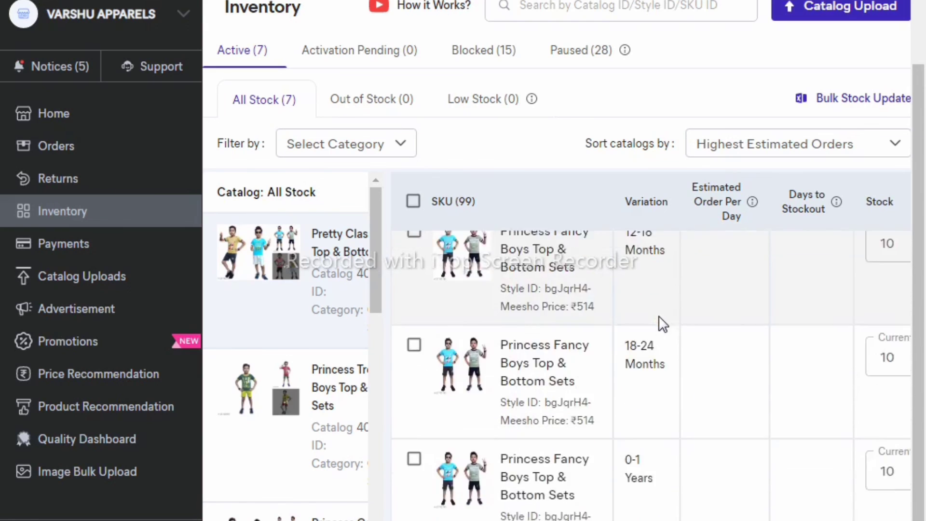
{"action": "scroll", "coordinate": [663, 323], "scroll_direction": "down", "scroll_amount": 15}
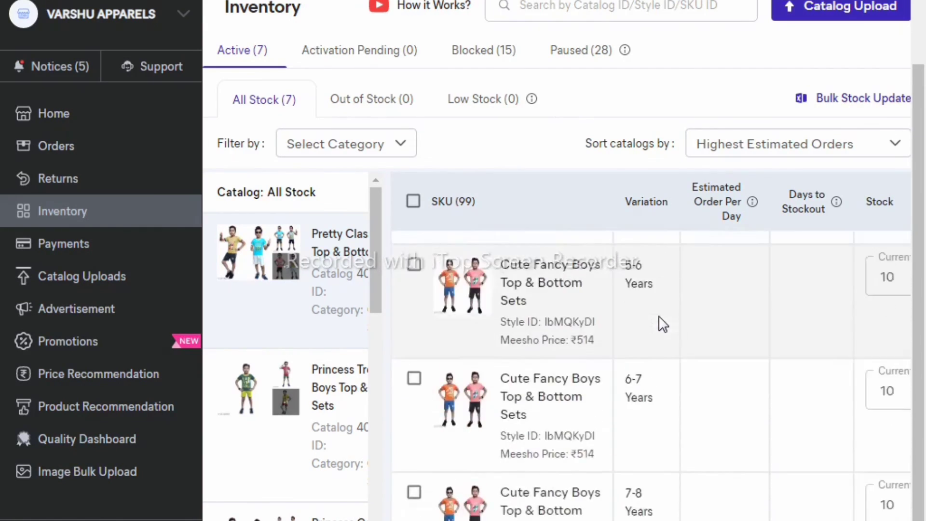
{"action": "scroll", "coordinate": [663, 324], "scroll_direction": "down", "scroll_amount": 10}
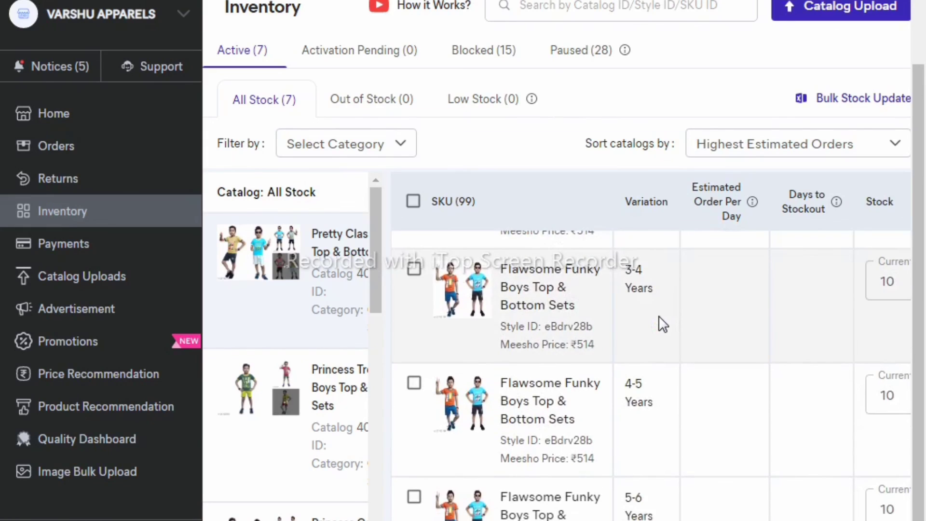
{"action": "scroll", "coordinate": [663, 324], "scroll_direction": "down", "scroll_amount": 10}
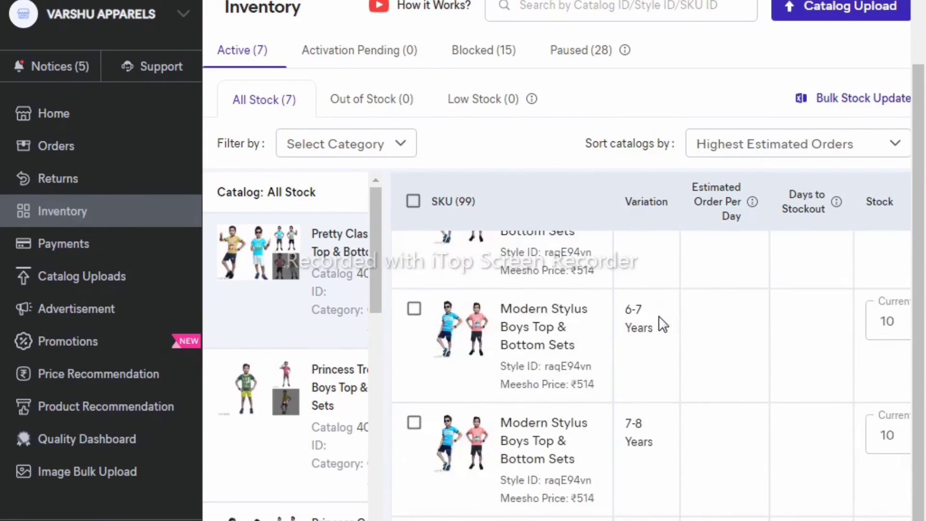
{"action": "scroll", "coordinate": [662, 324], "scroll_direction": "down", "scroll_amount": 8}
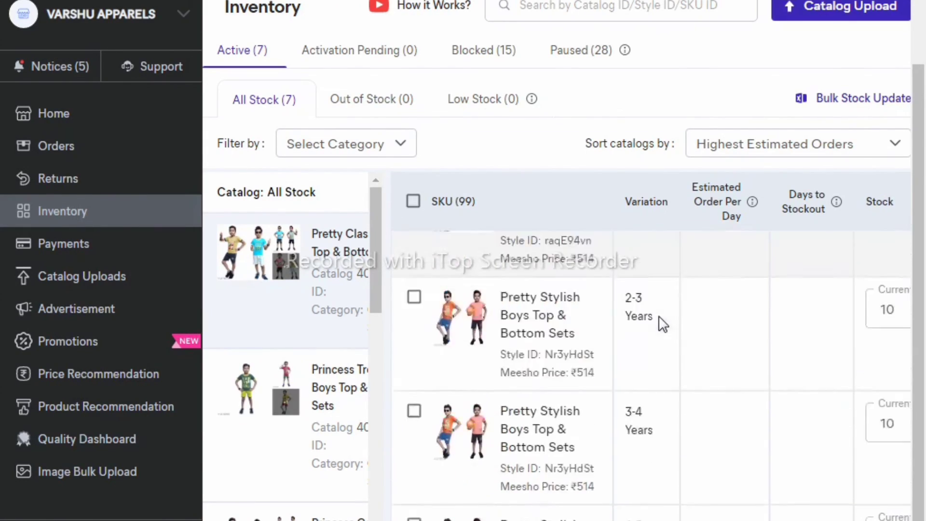